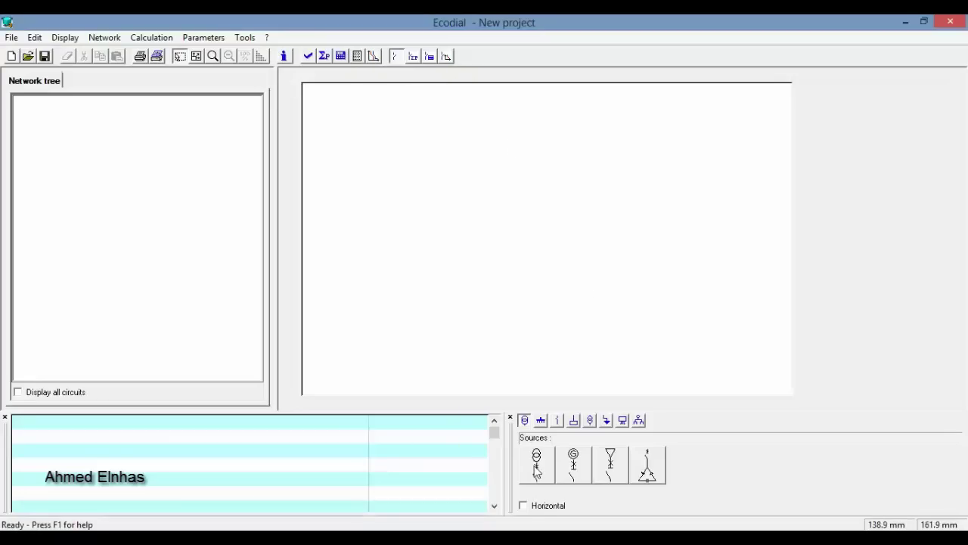
# - Place a transformer source circuit in the upper middle of the blank diagram and open the network's component list
pyautogui.moveTo(537, 467); pyautogui.dragTo(515, 185)
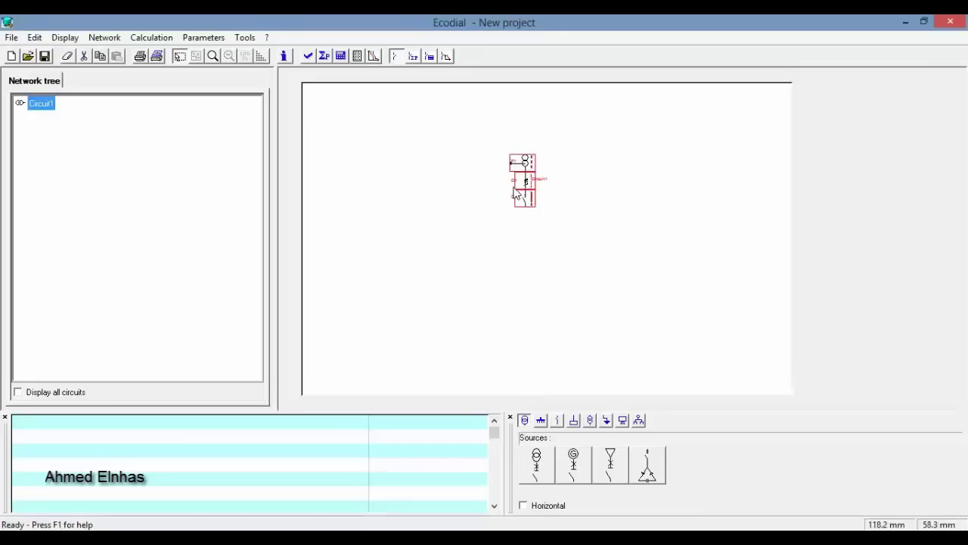
pyautogui.click(105, 38)
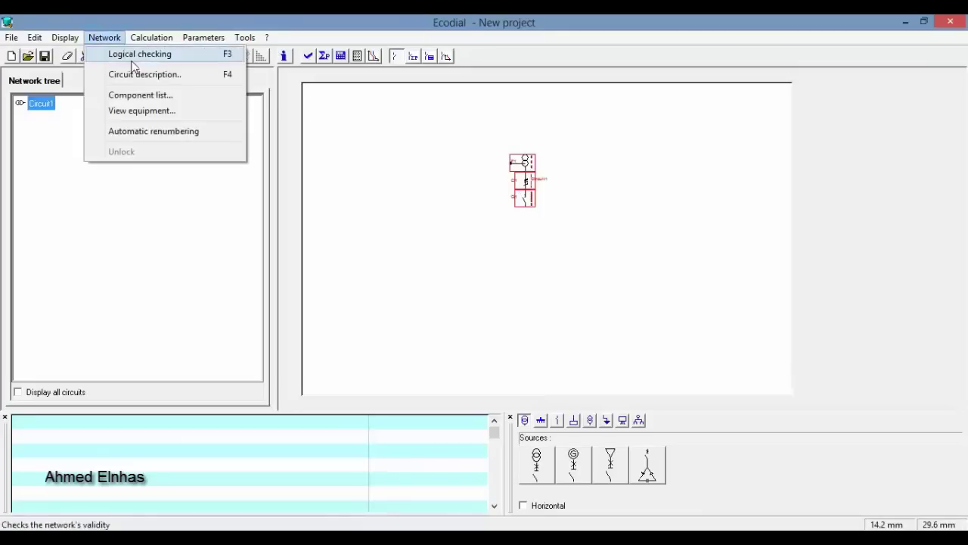
pyautogui.click(140, 95)
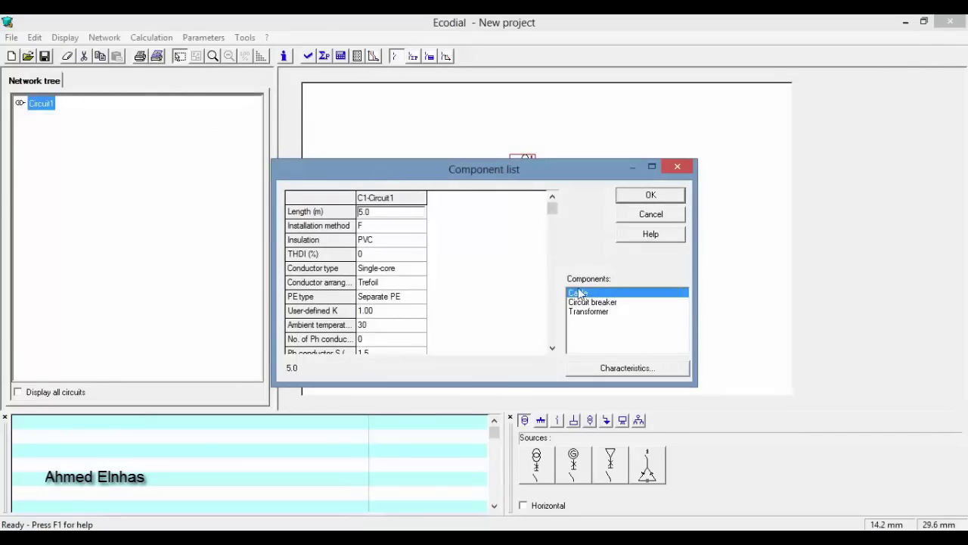
# - Examine the cable's listed parameters and its selectable characteristics, and move the component list clear of the diagram
pyautogui.click(552, 348)
pyautogui.click(553, 348)
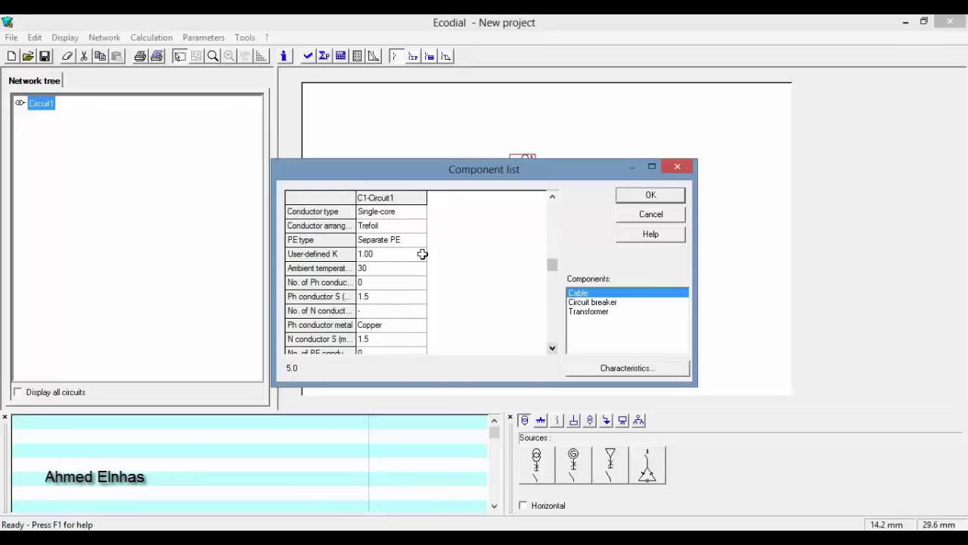
pyautogui.click(591, 370)
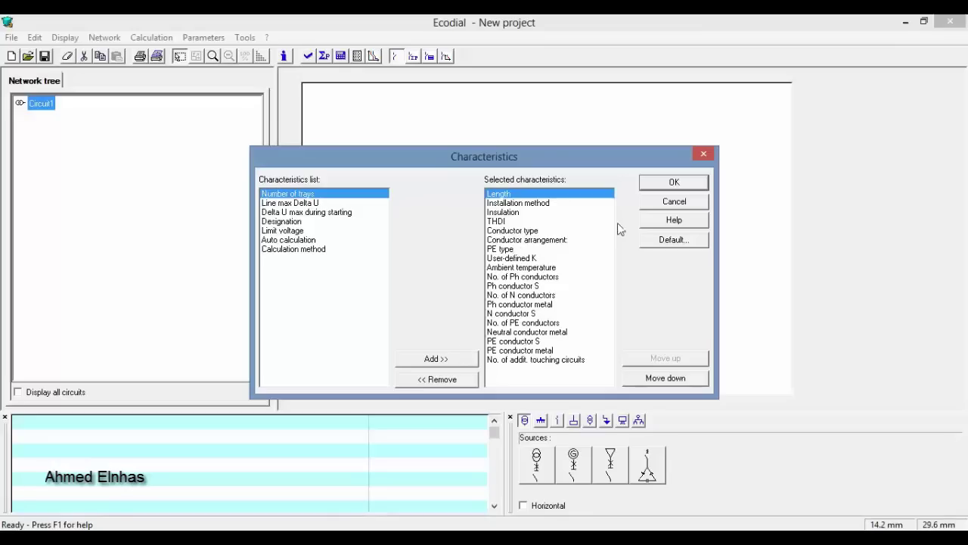
pyautogui.click(695, 202)
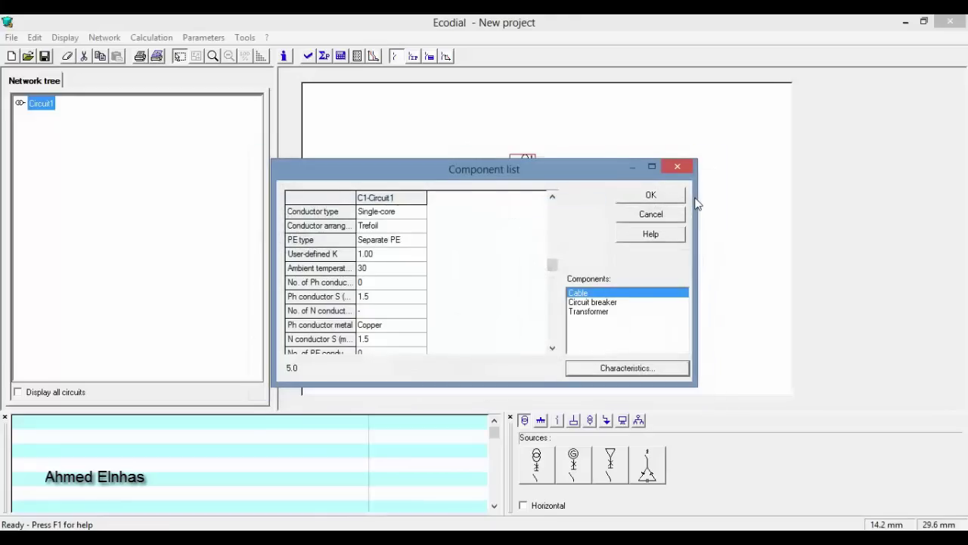
pyautogui.scroll(2, 507, 235)
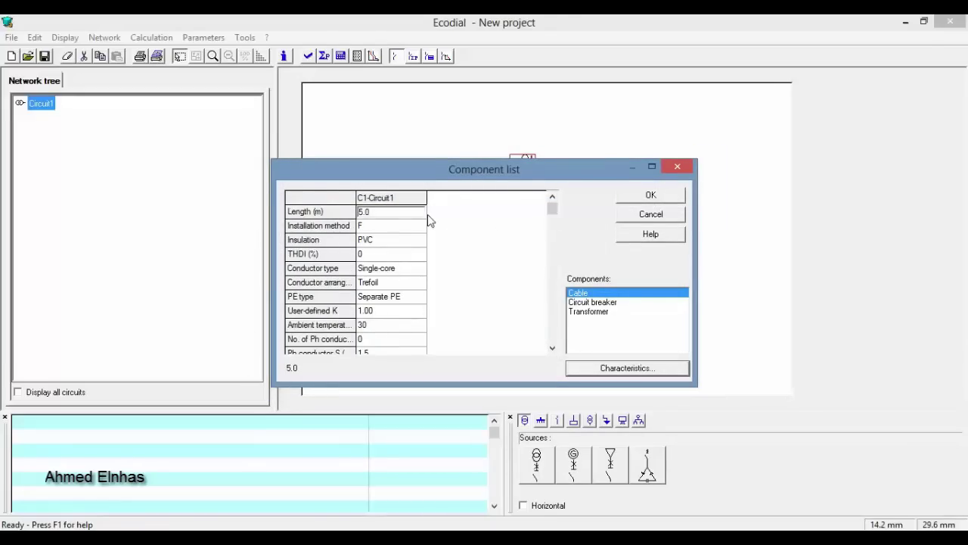
pyautogui.click(333, 211)
pyautogui.moveTo(425, 163); pyautogui.dragTo(183, 181)
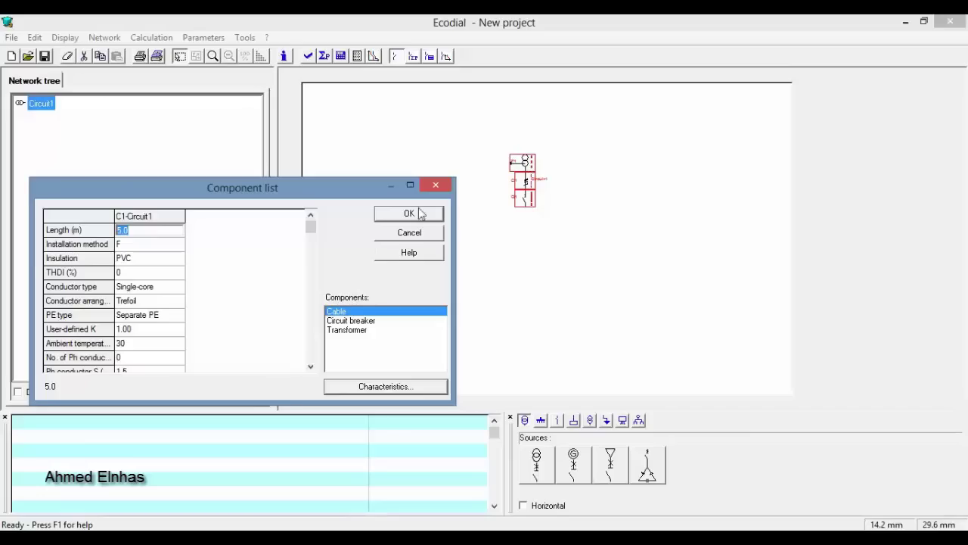
# - Set the cable's installation method to insulated conductors, in ducts, B1 on a wooden partition with circuits adjacent
pyautogui.click(132, 243)
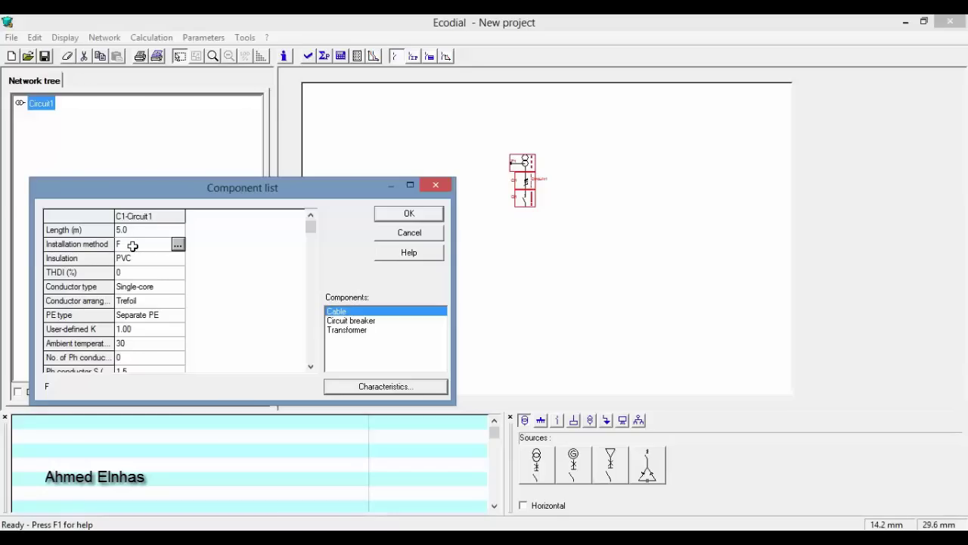
pyautogui.click(177, 245)
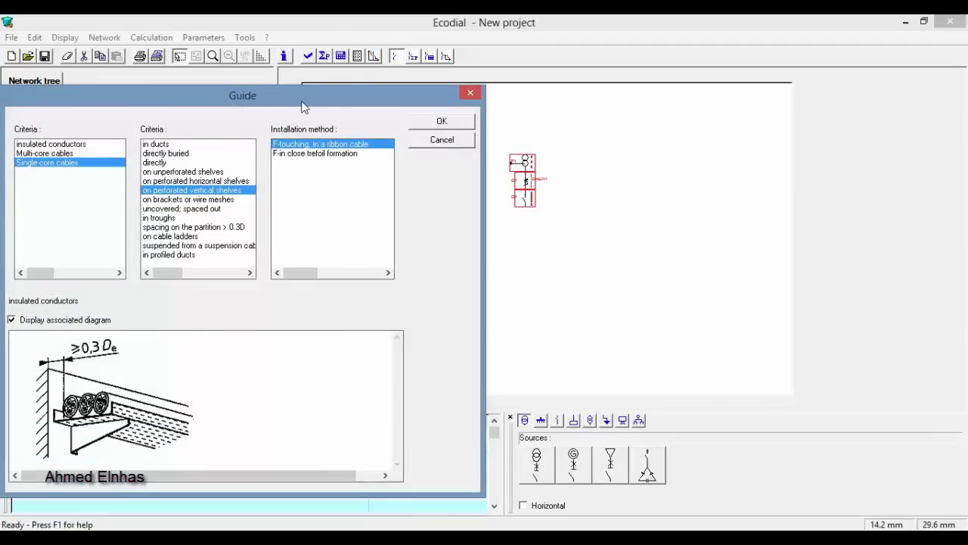
pyautogui.click(53, 154)
pyautogui.click(50, 145)
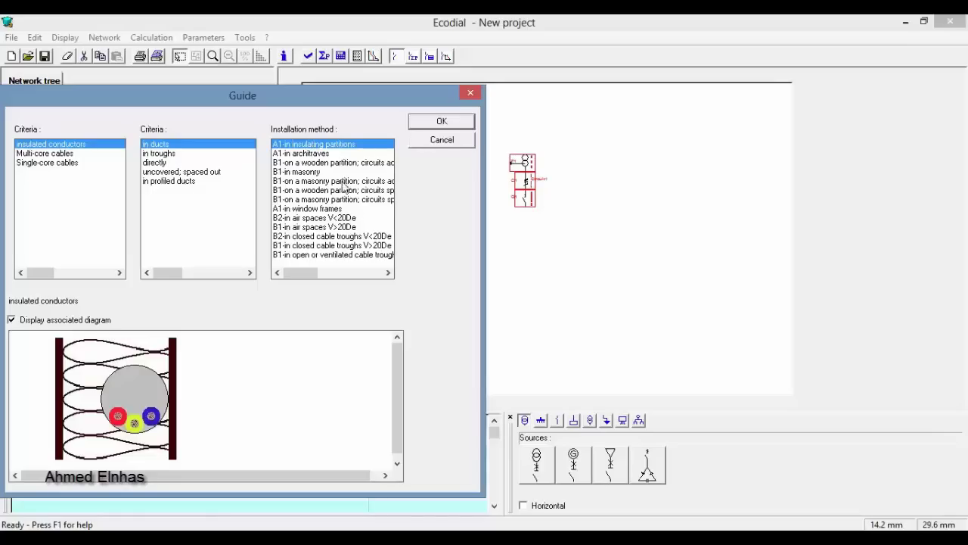
pyautogui.click(327, 237)
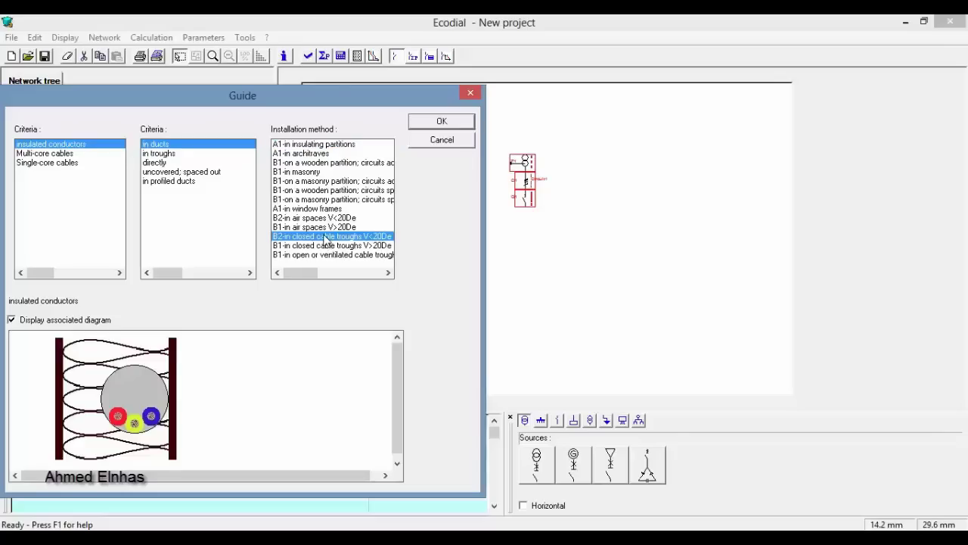
pyautogui.click(308, 164)
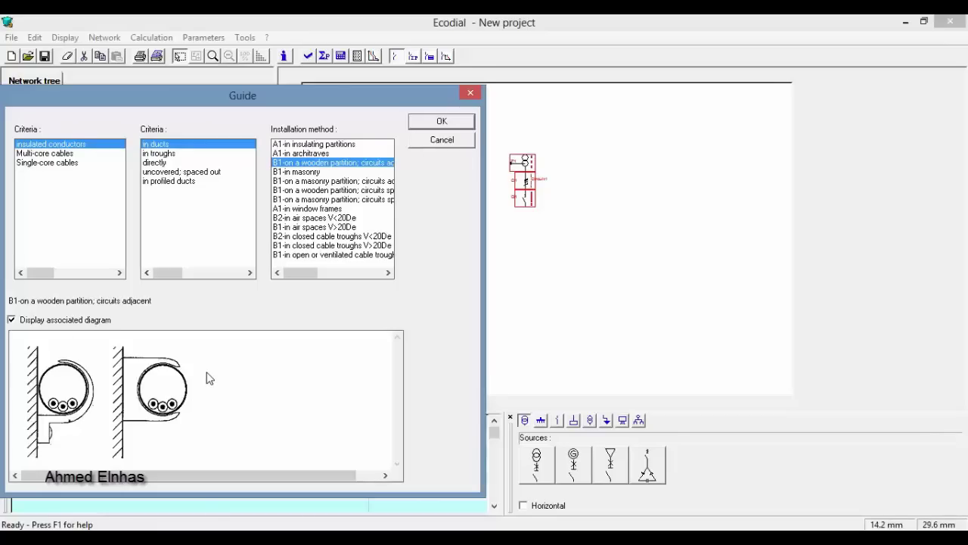
pyautogui.click(450, 124)
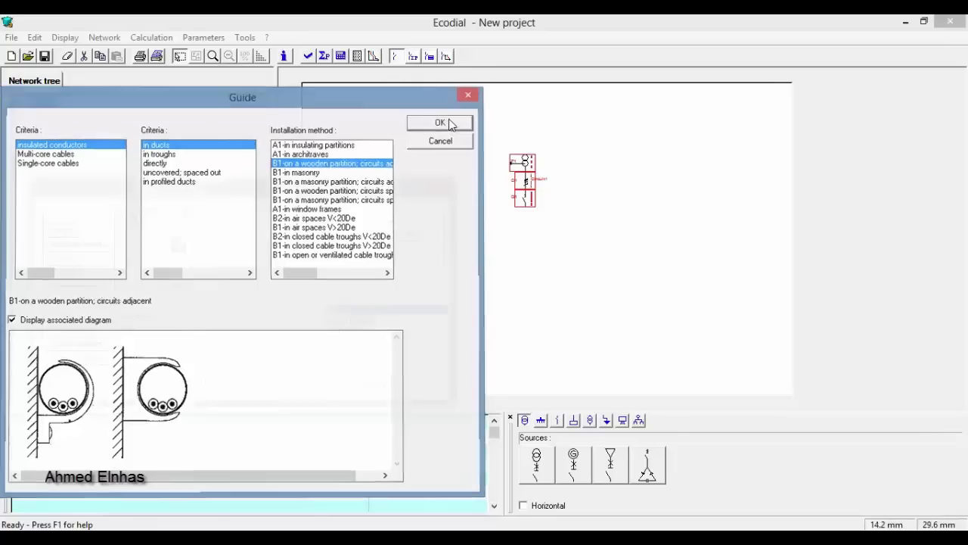
# - Examine the cable's insulation options, THDI setting and conductor type
pyautogui.click(175, 261)
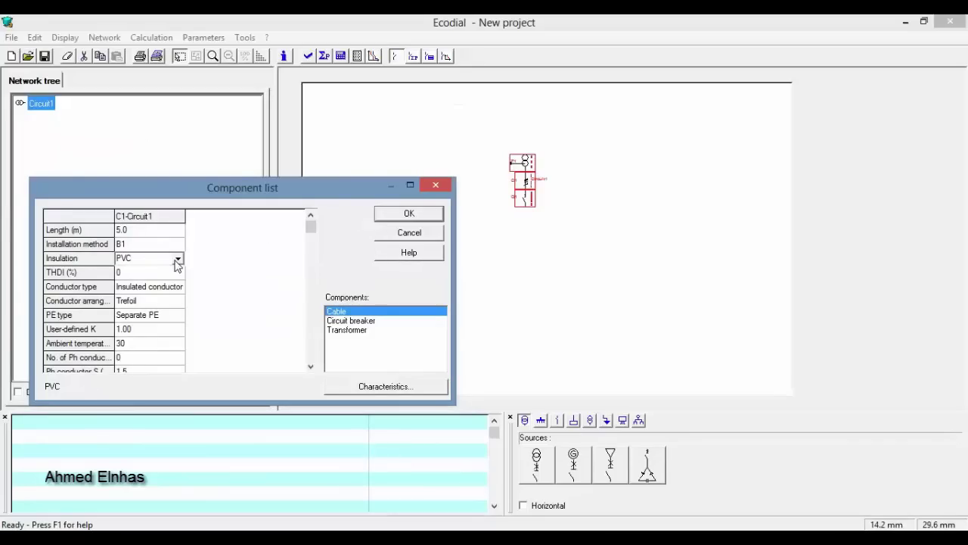
pyautogui.click(177, 259)
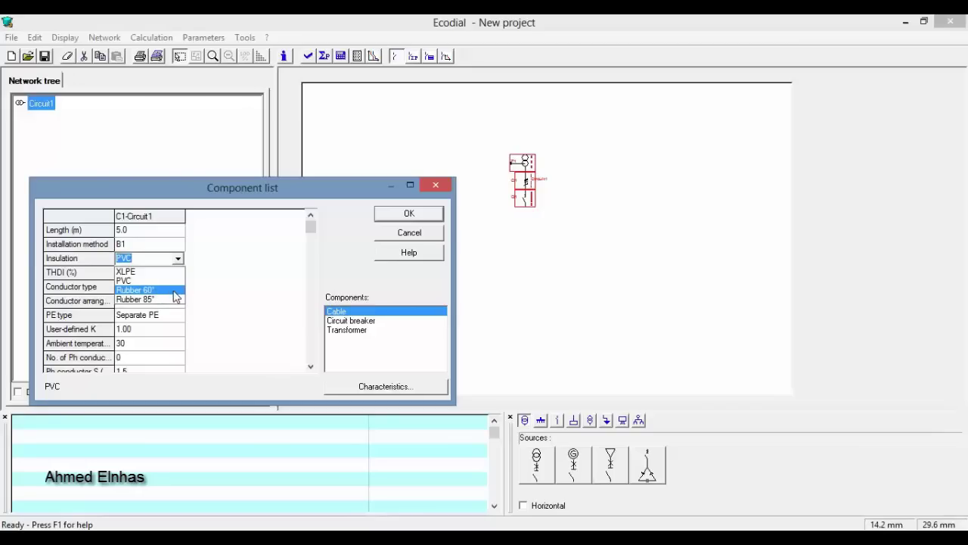
pyautogui.click(206, 293)
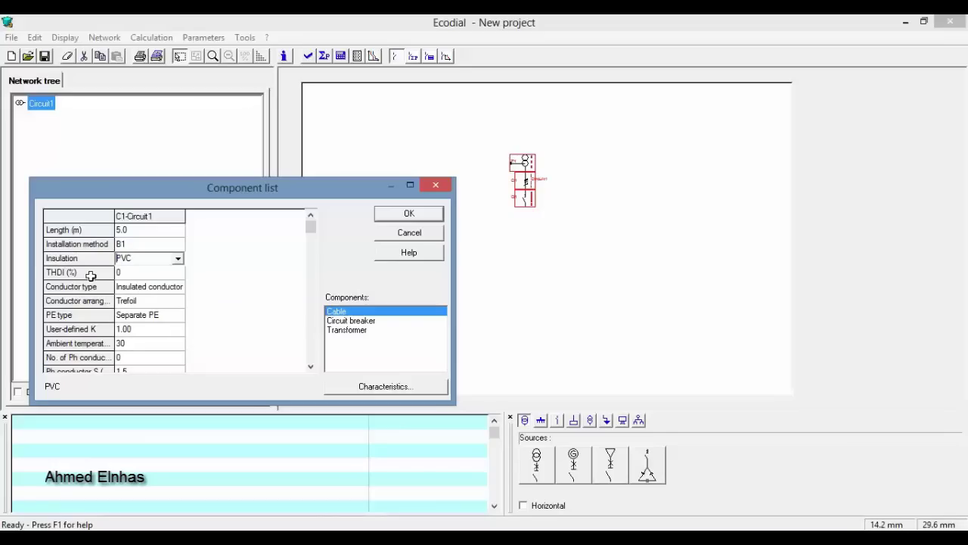
pyautogui.click(164, 276)
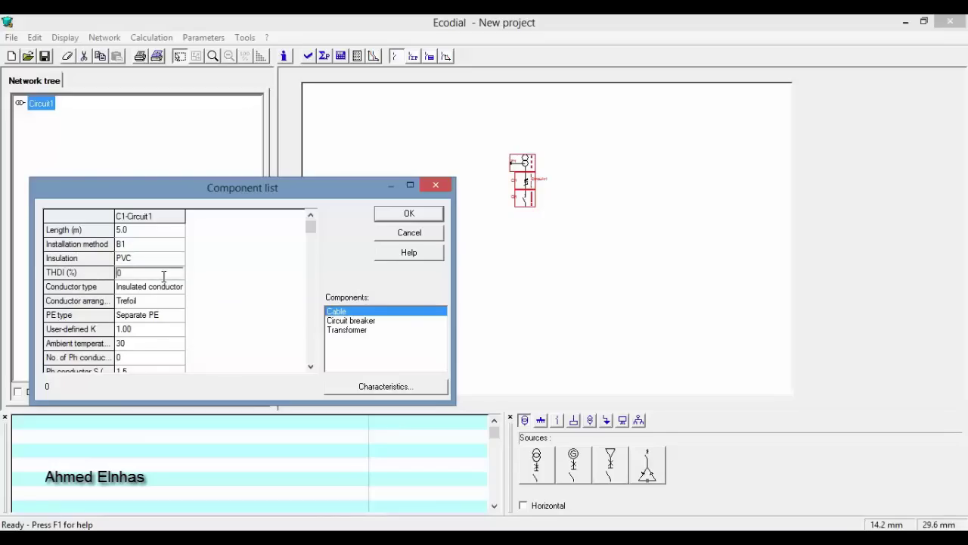
pyautogui.click(180, 287)
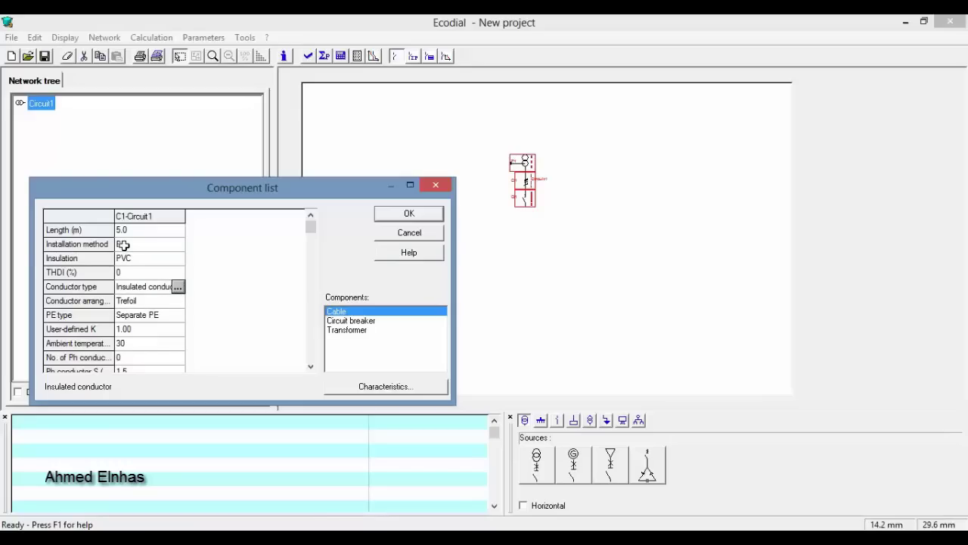
# - Examine the cable's conductor arrangement and PE type options and its user-defined K factor
pyautogui.click(181, 301)
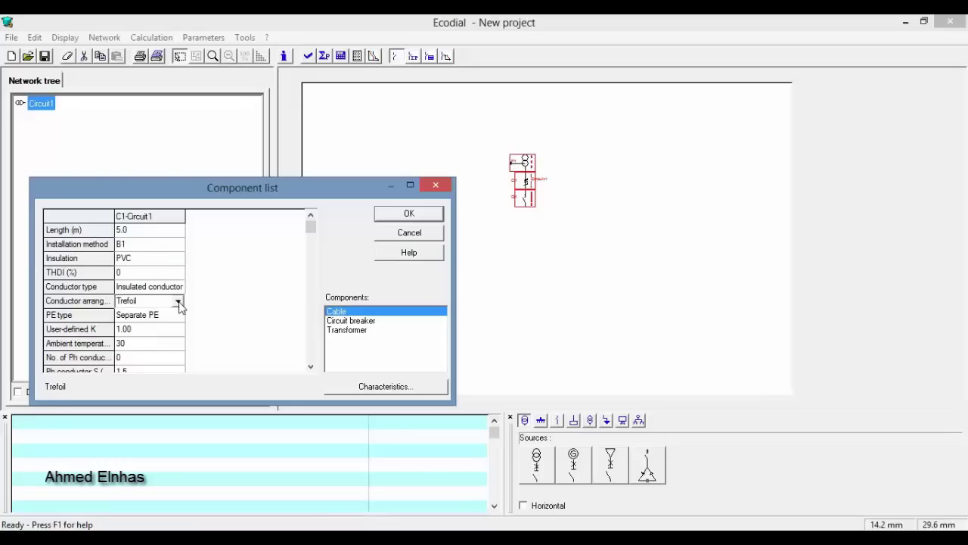
pyautogui.click(178, 302)
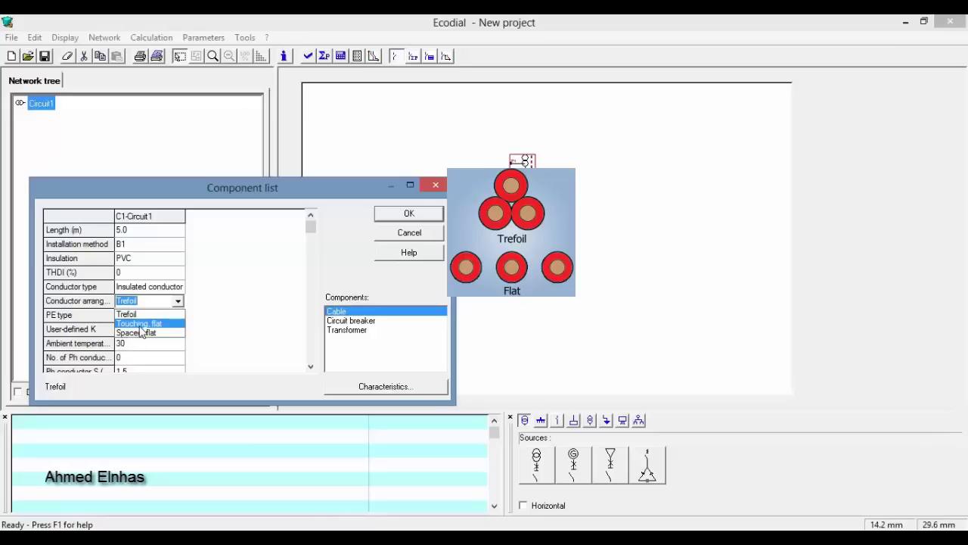
pyautogui.click(195, 322)
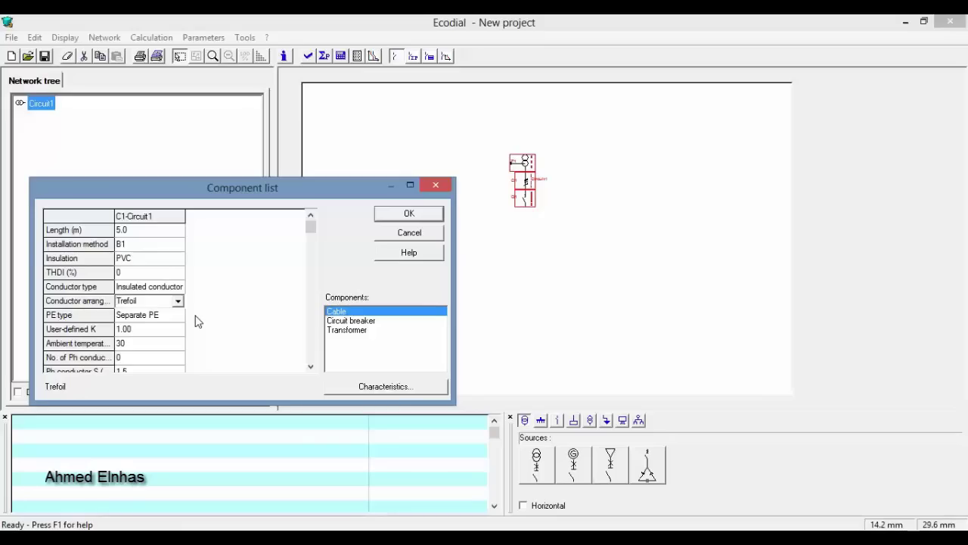
pyautogui.click(177, 319)
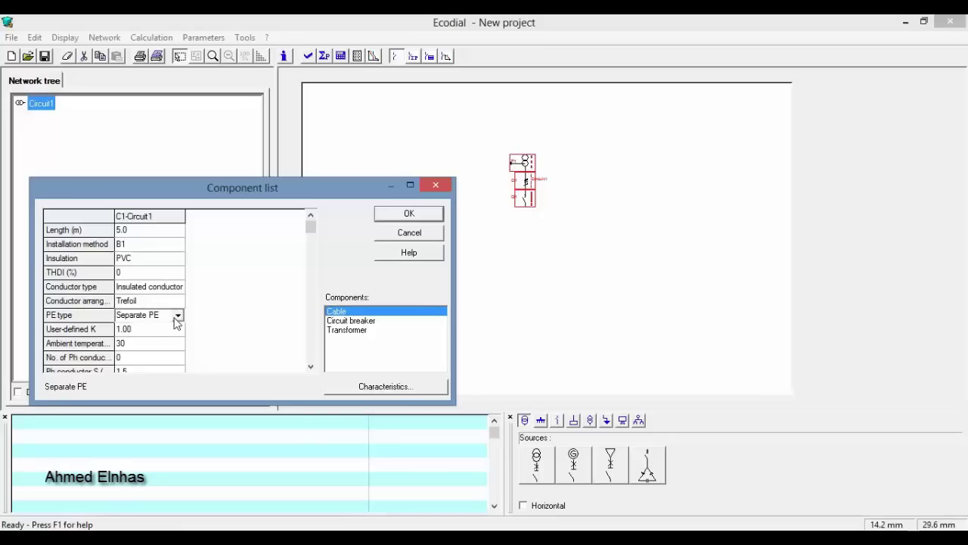
pyautogui.click(179, 318)
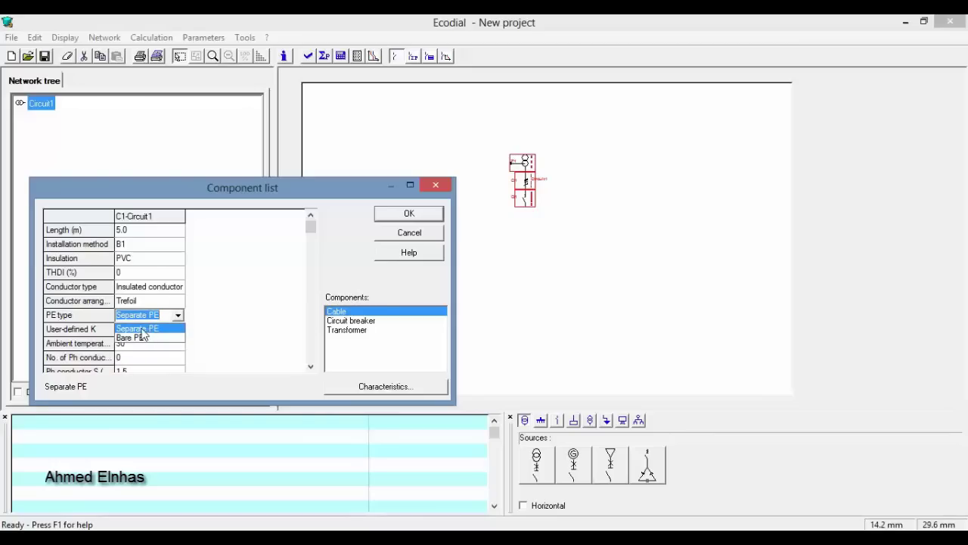
pyautogui.click(178, 317)
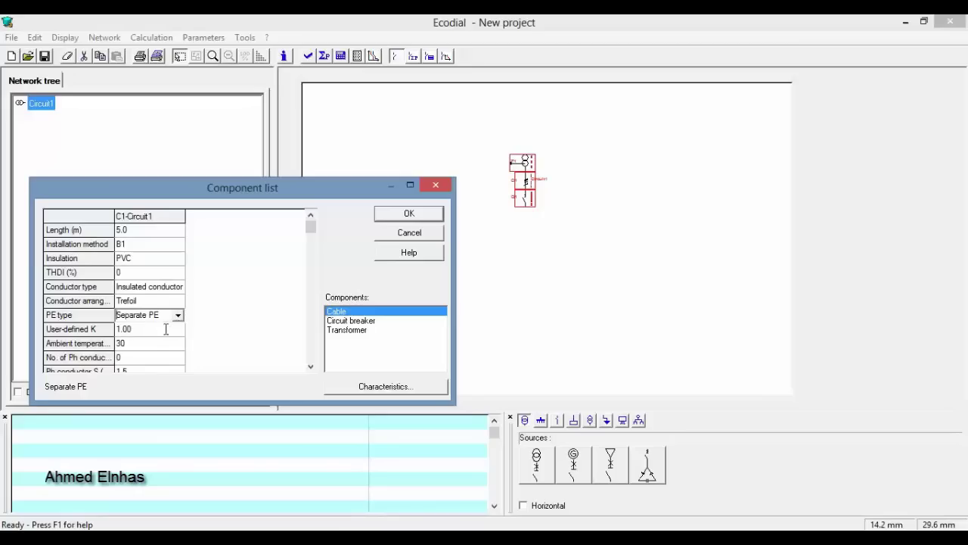
pyautogui.click(165, 329)
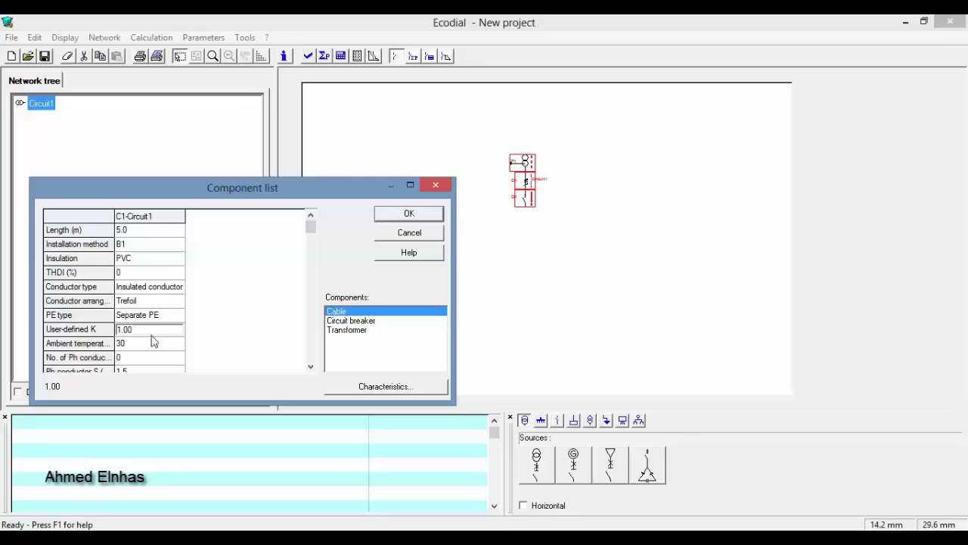
pyautogui.doubleClick(128, 330)
# - Widen the parameter name column to show full labels and examine the metal options for the phase conductor
pyautogui.click(311, 366)
pyautogui.click(311, 366)
pyautogui.doubleClick(311, 366)
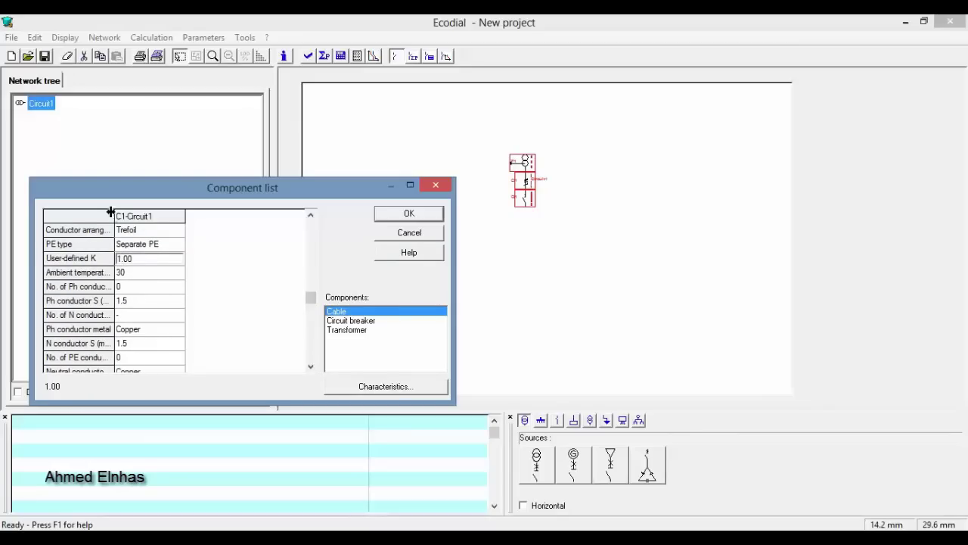
pyautogui.moveTo(110, 212); pyautogui.dragTo(156, 215)
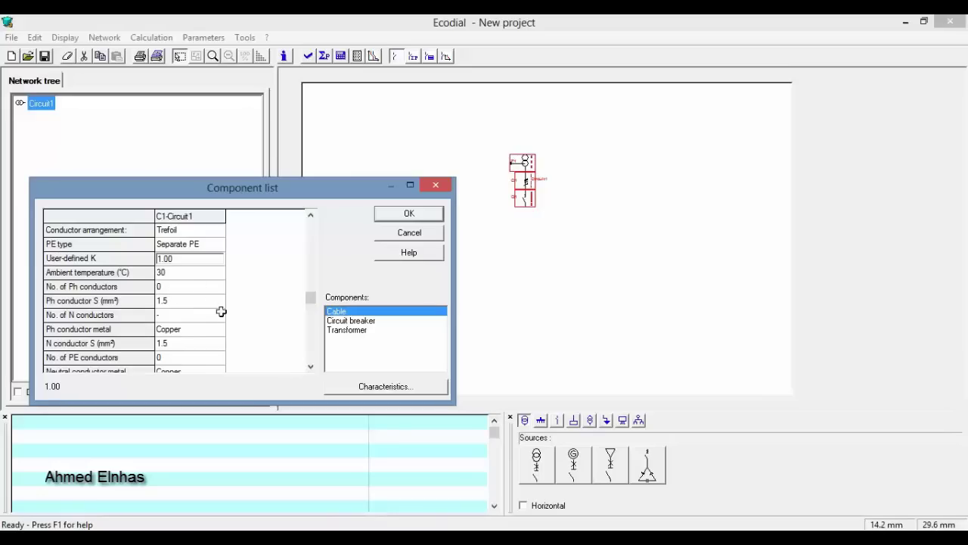
pyautogui.click(311, 367)
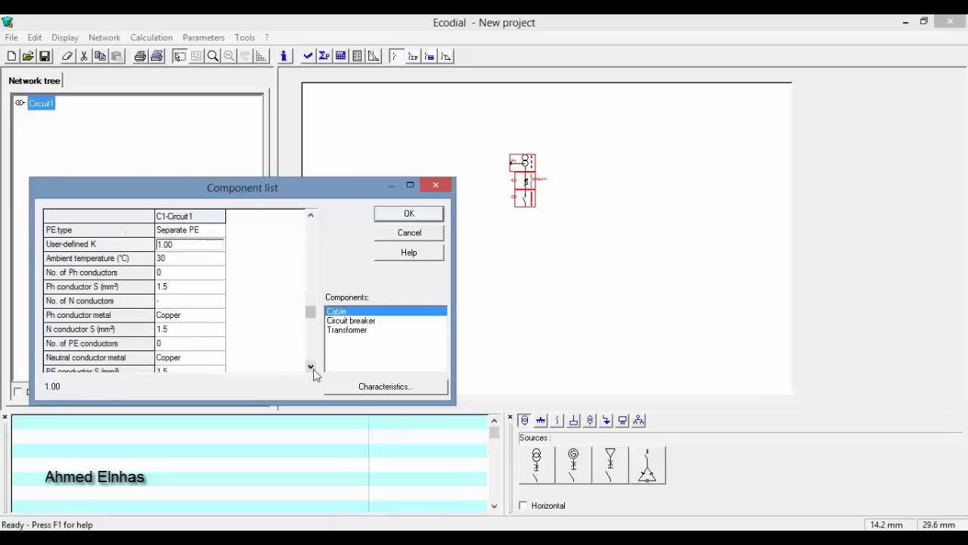
pyautogui.scroll(-2, 313, 369)
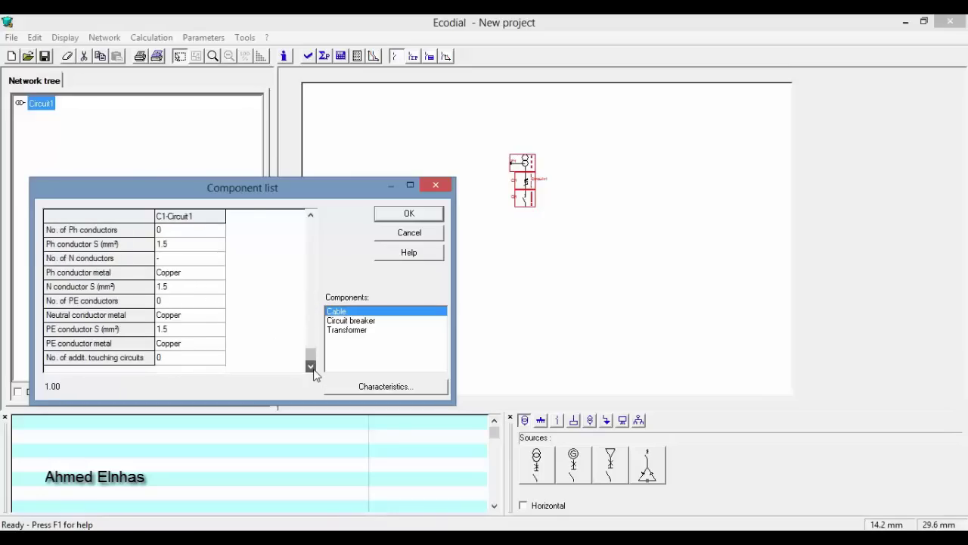
pyautogui.click(212, 276)
pyautogui.click(219, 275)
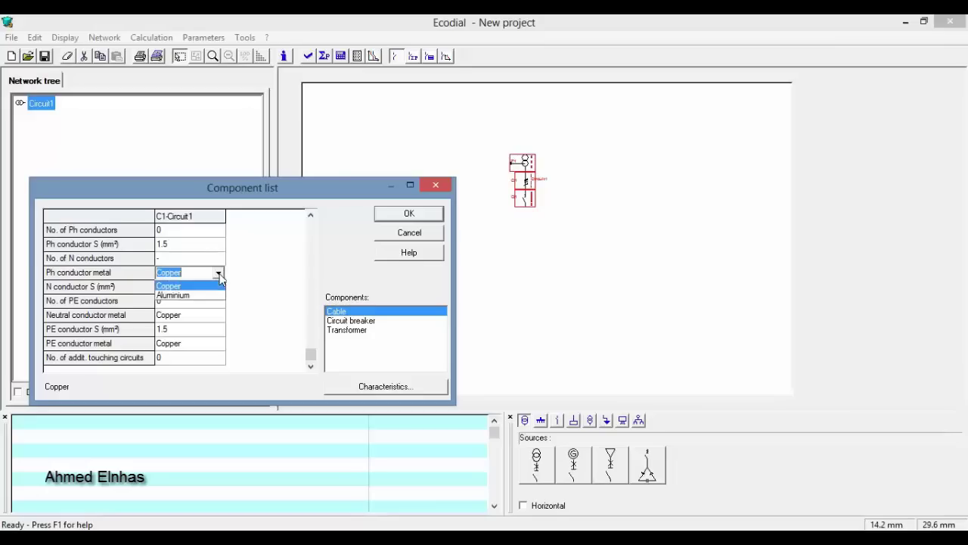
pyautogui.click(219, 277)
# - Check the PE and neutral conductor metals and the number of additional touching circuits, and cancel the component list
pyautogui.click(220, 331)
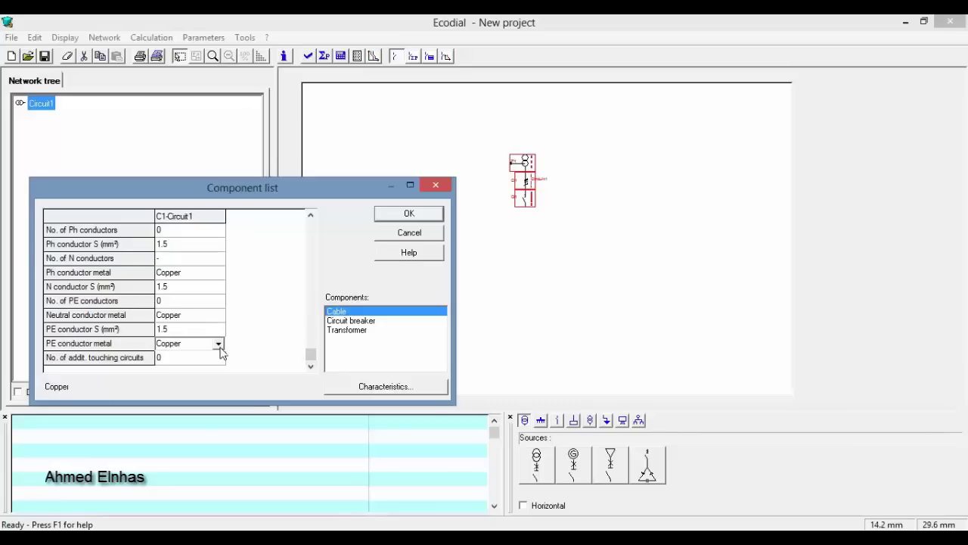
pyautogui.click(218, 345)
pyautogui.click(219, 344)
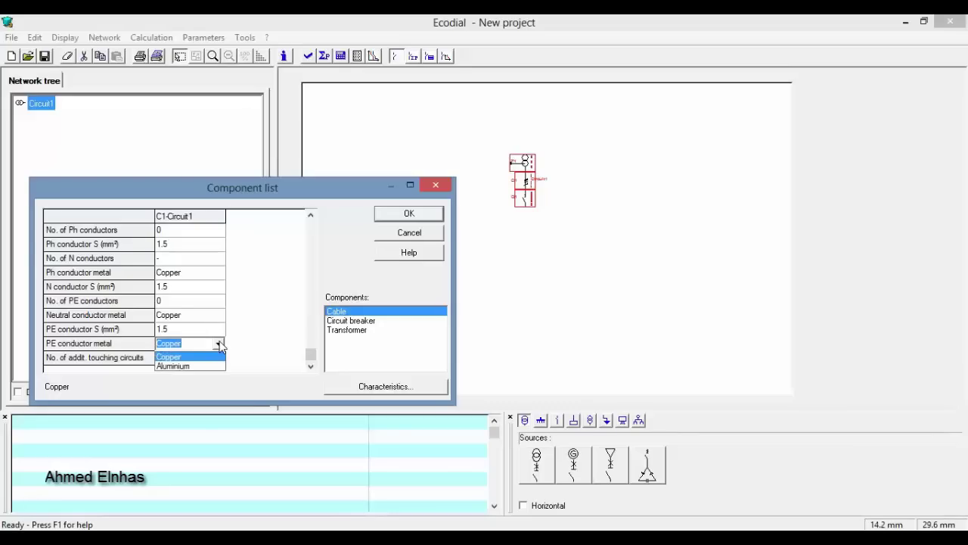
pyautogui.click(219, 344)
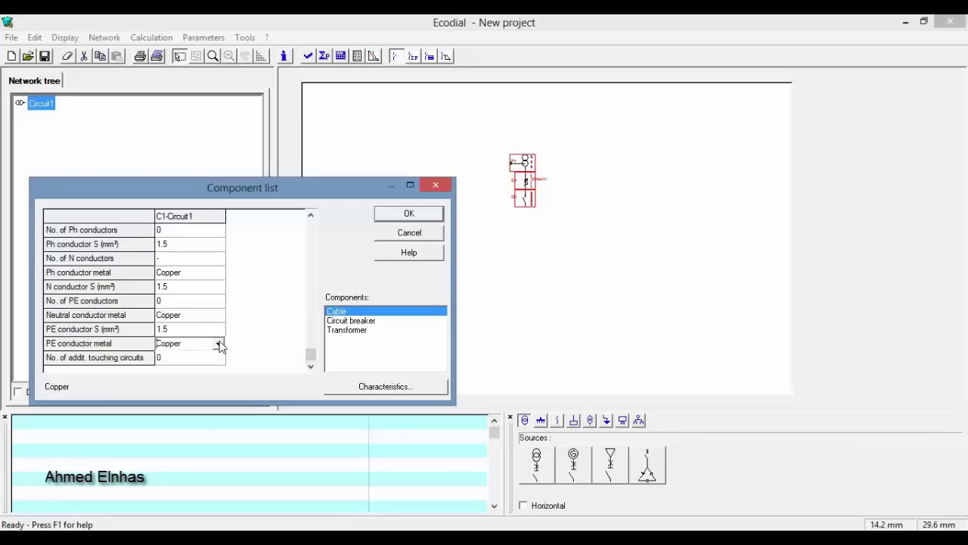
pyautogui.click(203, 315)
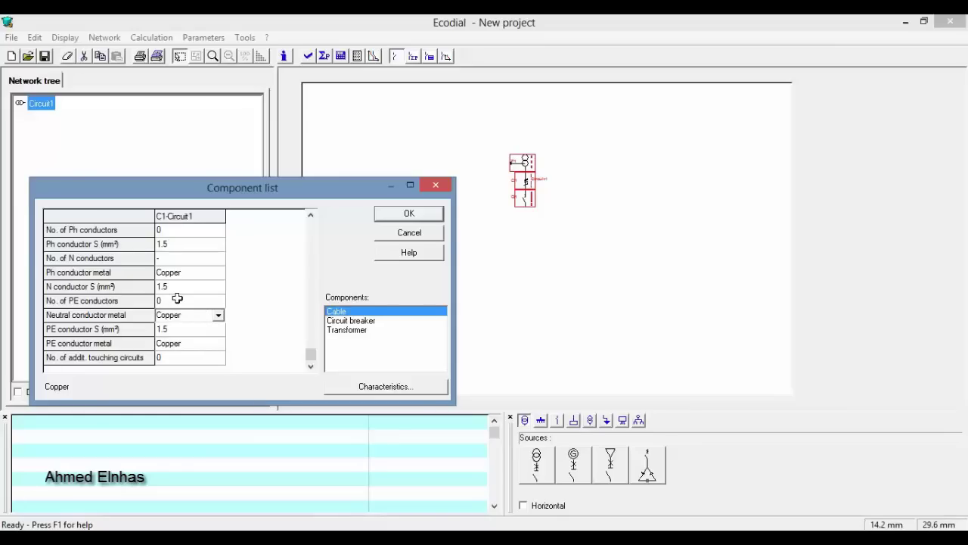
pyautogui.click(206, 358)
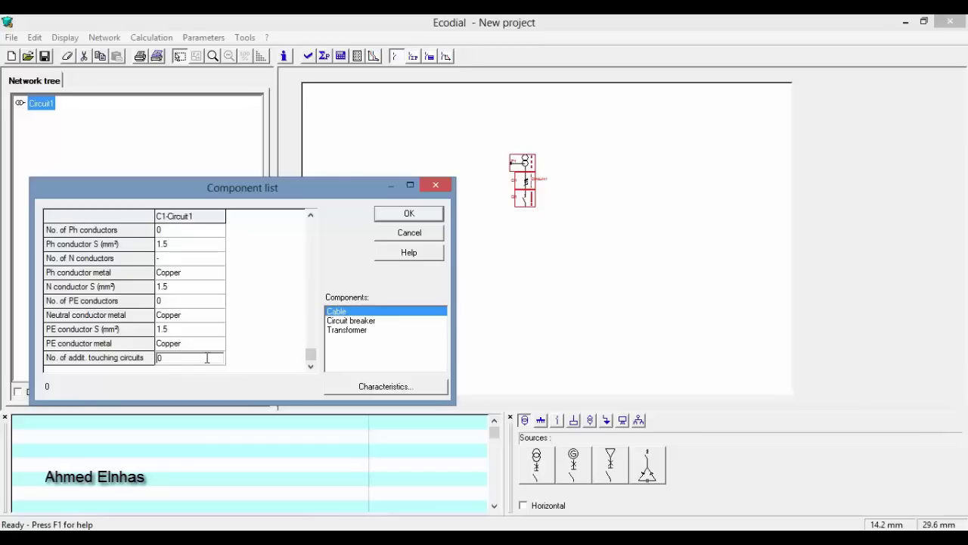
pyautogui.click(429, 237)
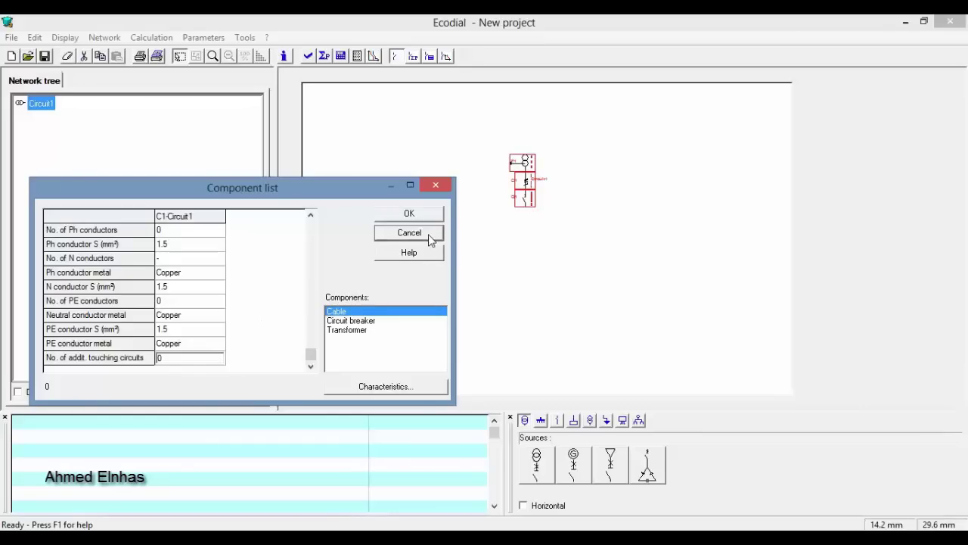